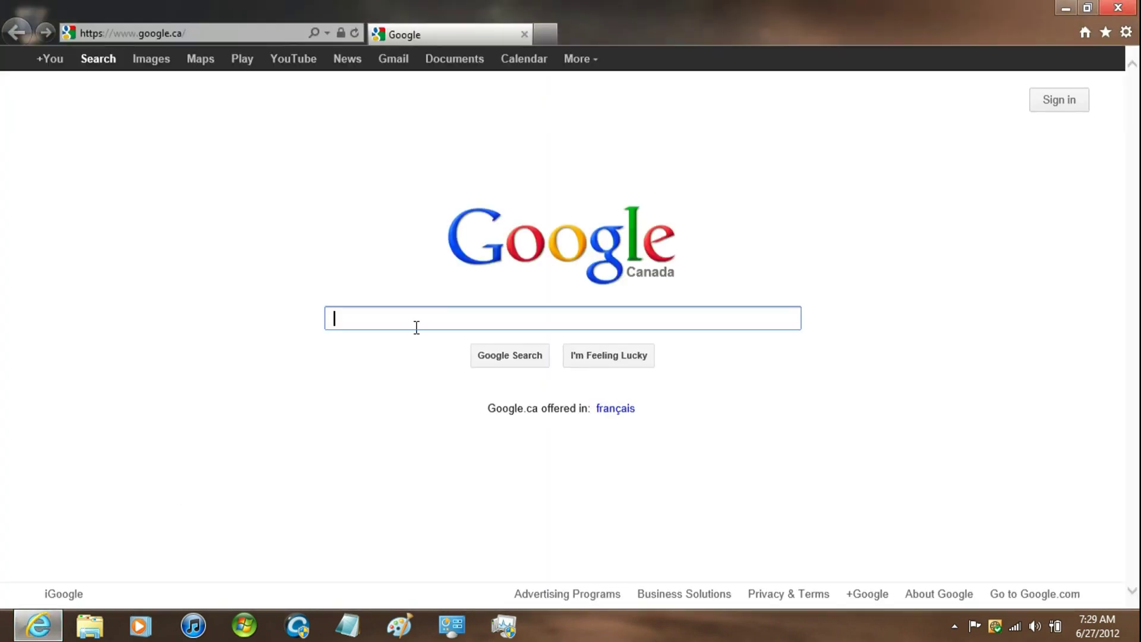
- Search Google for 'windows 7 usb d' to find the Windows 7 USB/DVD download tool
click(405, 319)
text(windows 7 )
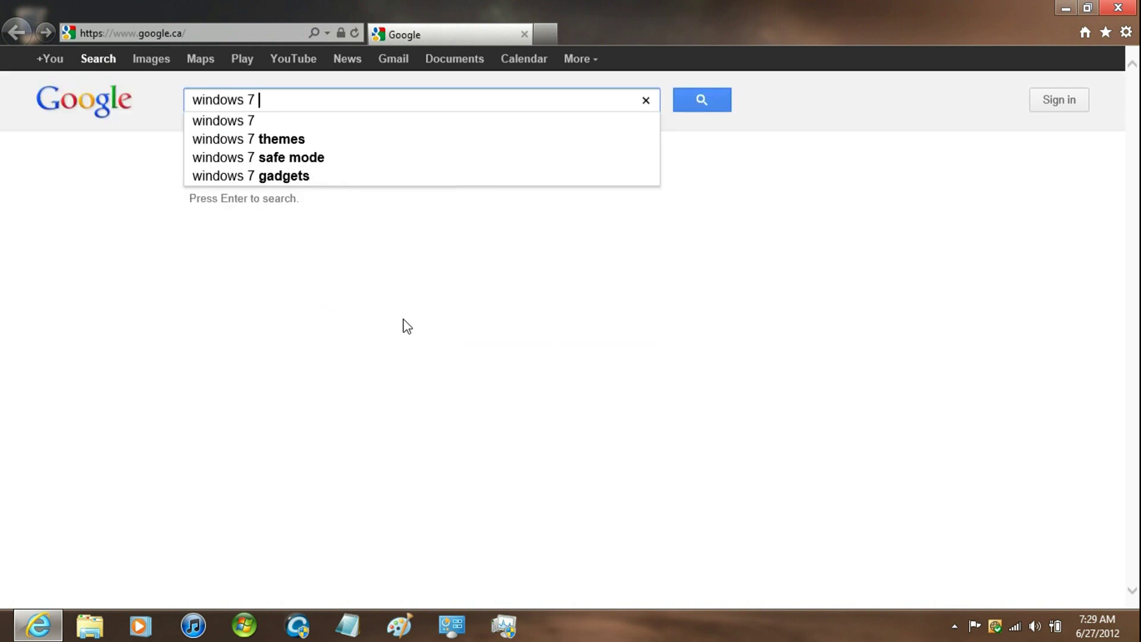
text(usb)
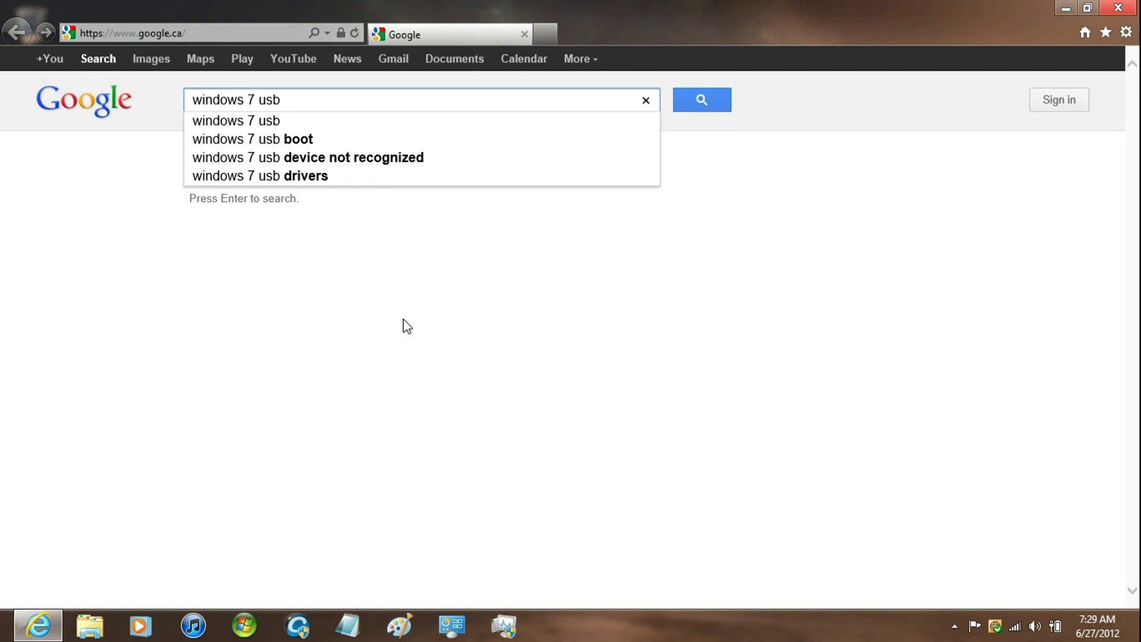
text( d)
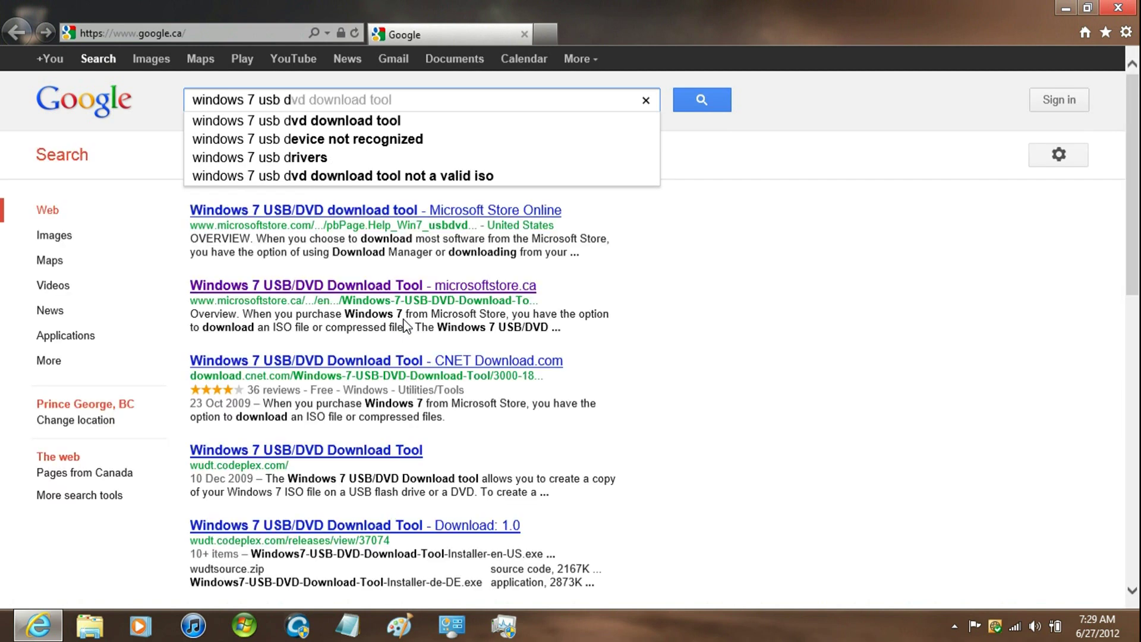
- From the Microsoft Store result, save Windows7-USB-DVD-tool.exe and show the downloads list
key(Tab)
key(Return)
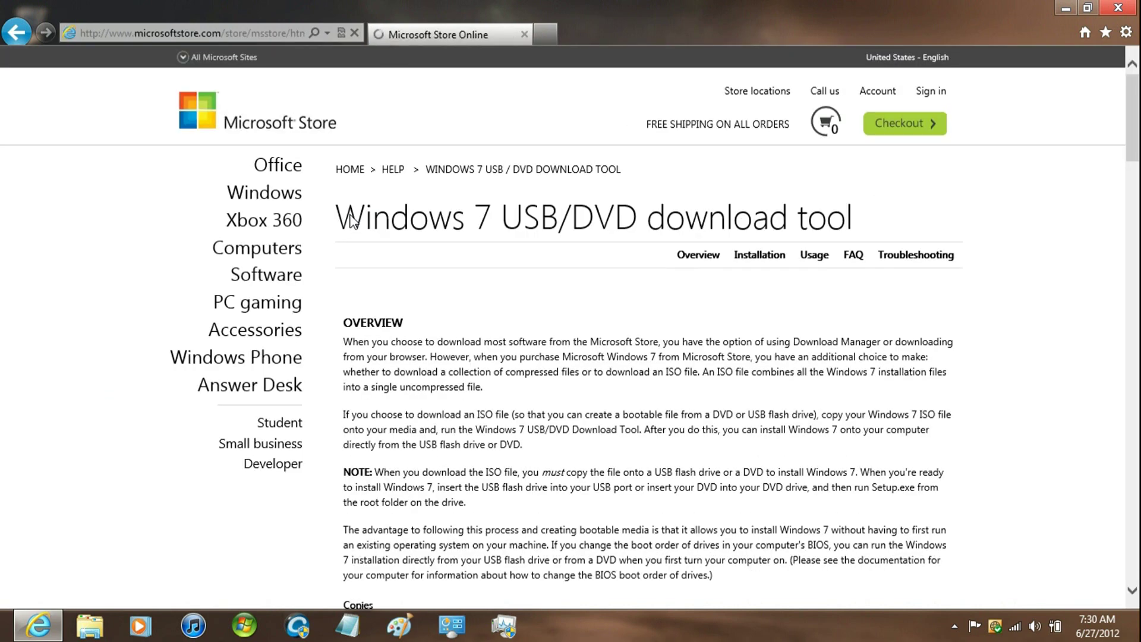
scroll(353, 219, down, 8)
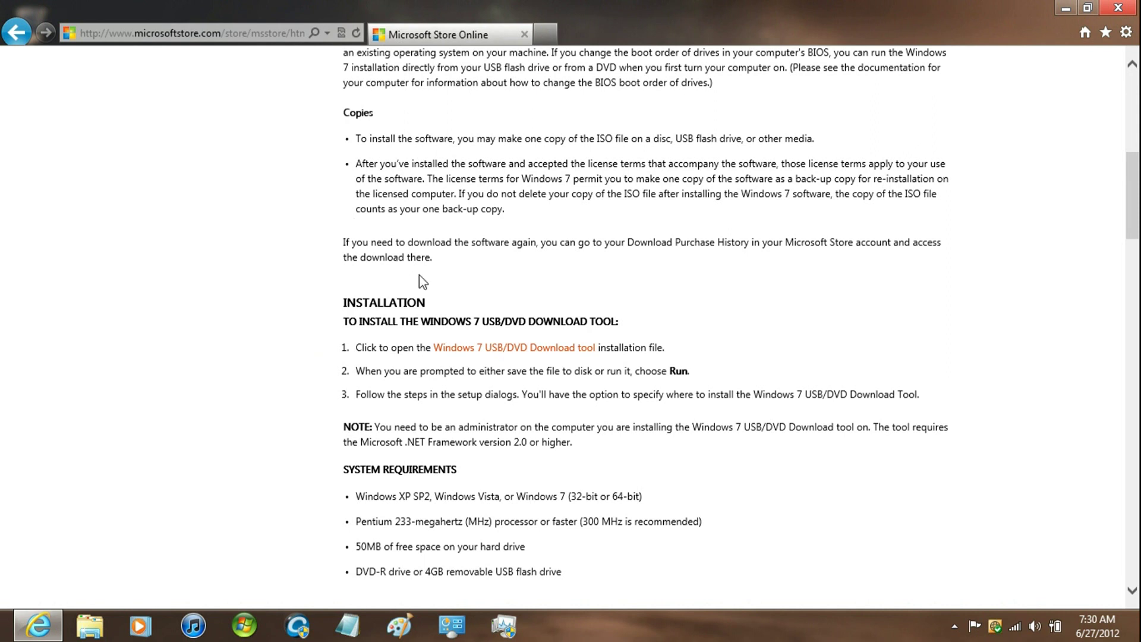
click(505, 350)
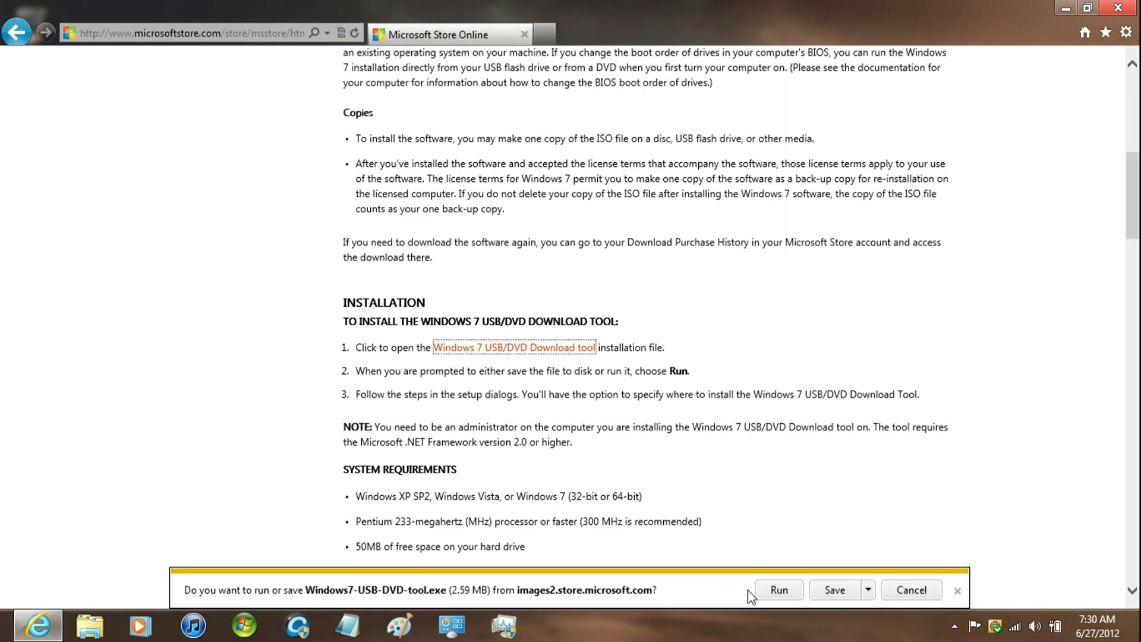
click(820, 592)
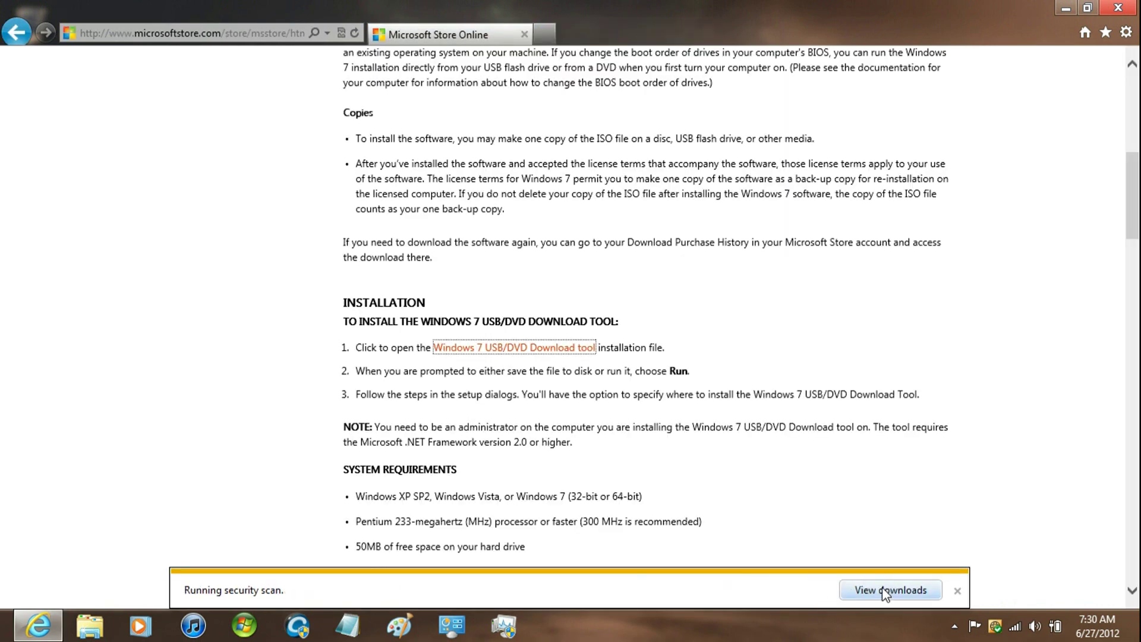
click(900, 590)
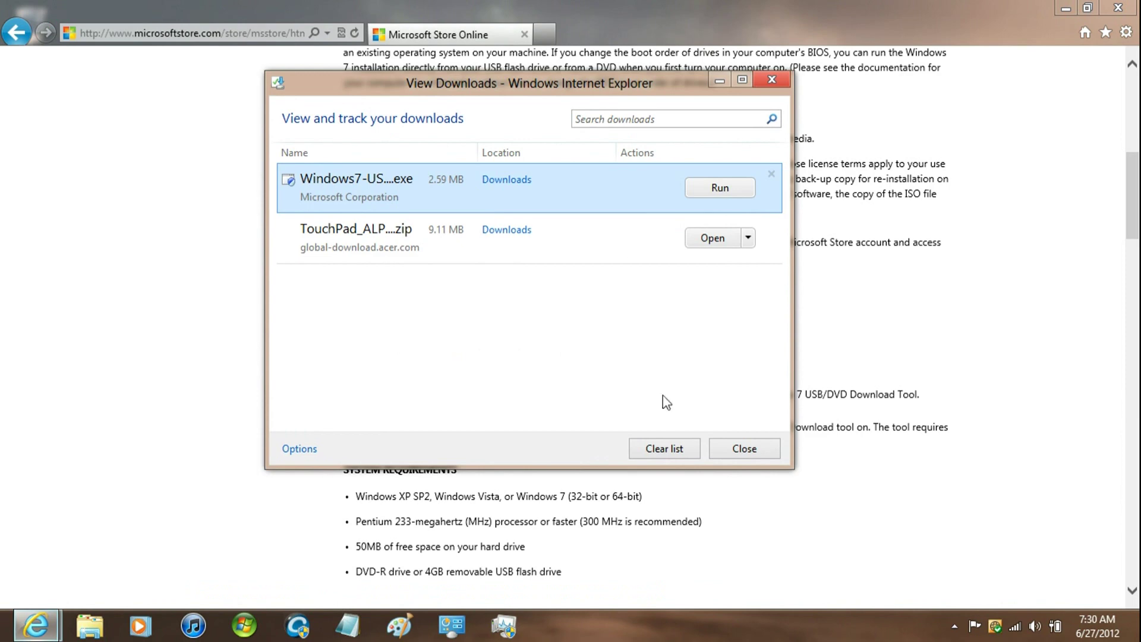
- Run Windows7-USB-DVD-tool.exe to repair the tool's installation, then close the downloads list
click(716, 189)
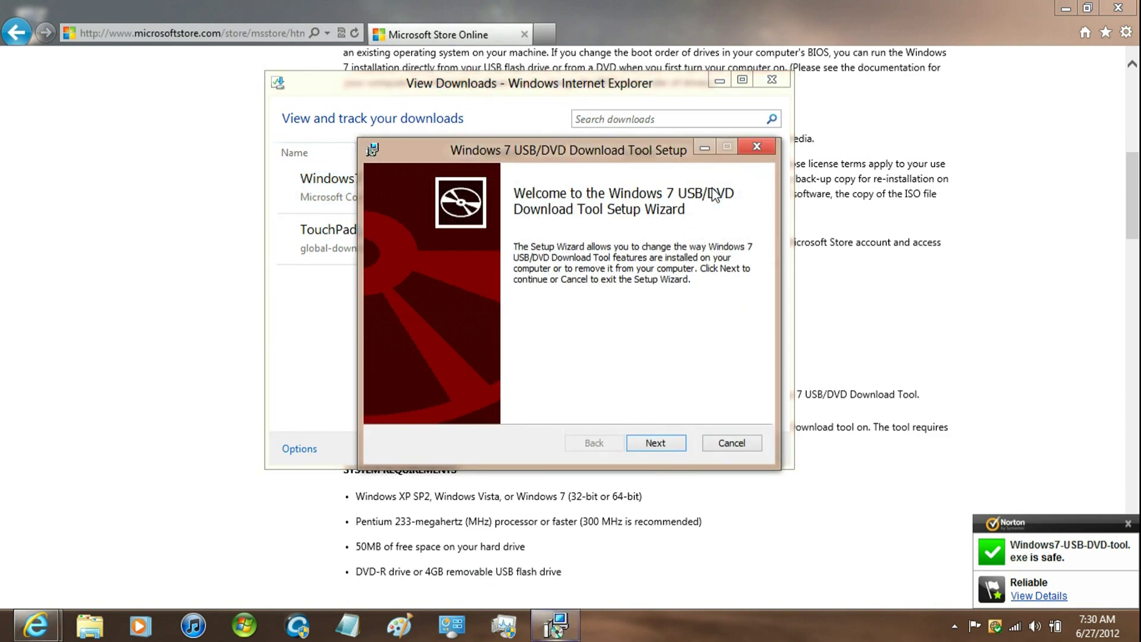
key(Return)
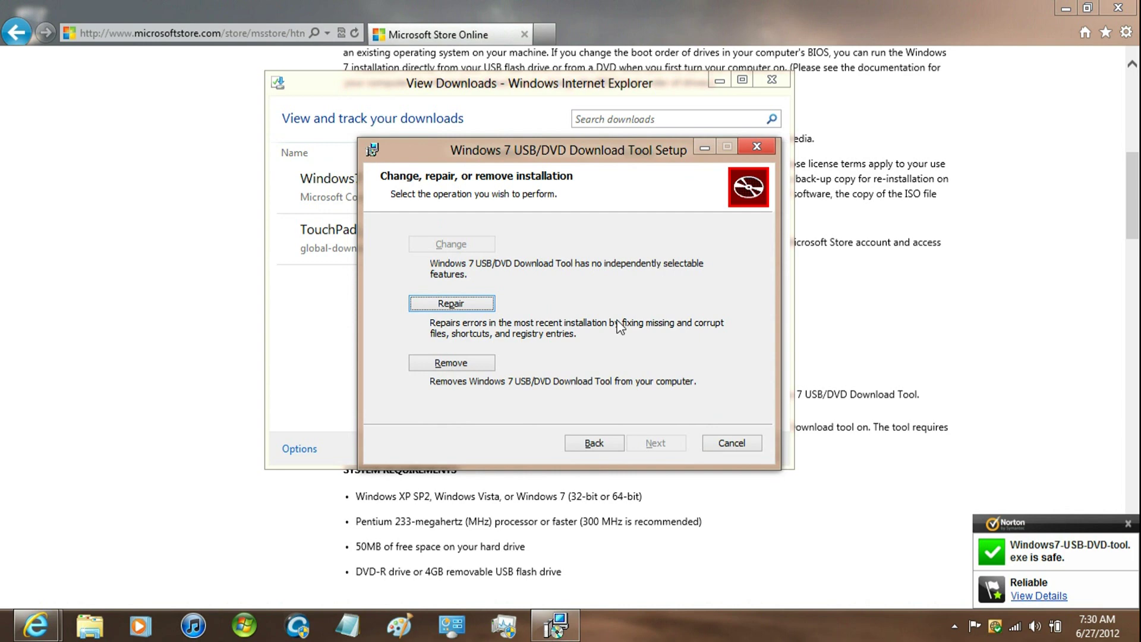
key(Return)
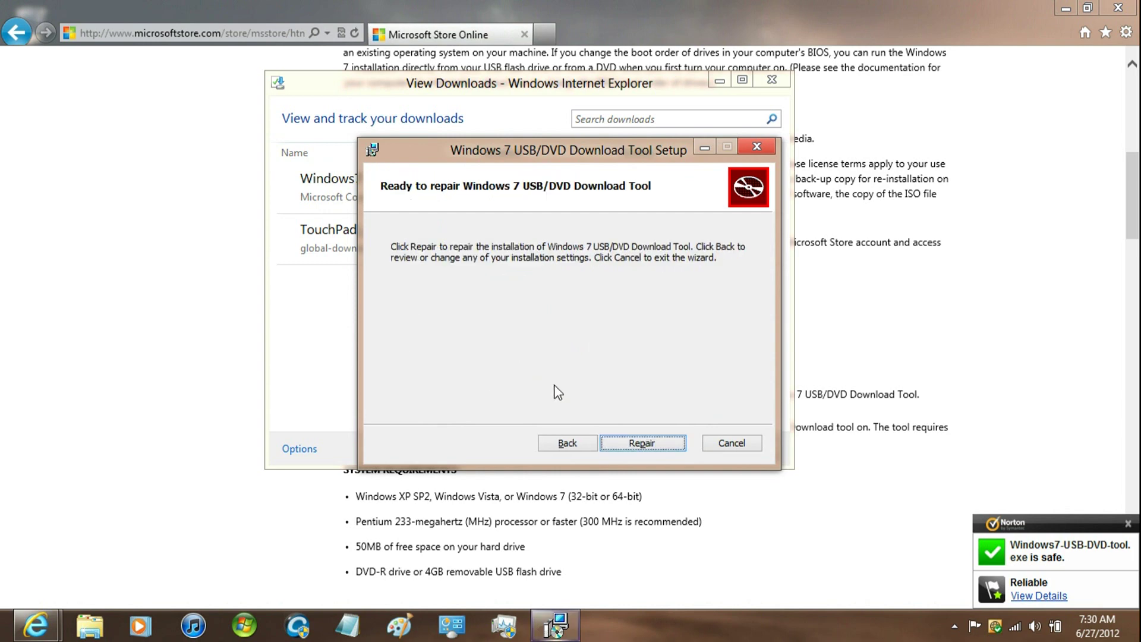
key(Return)
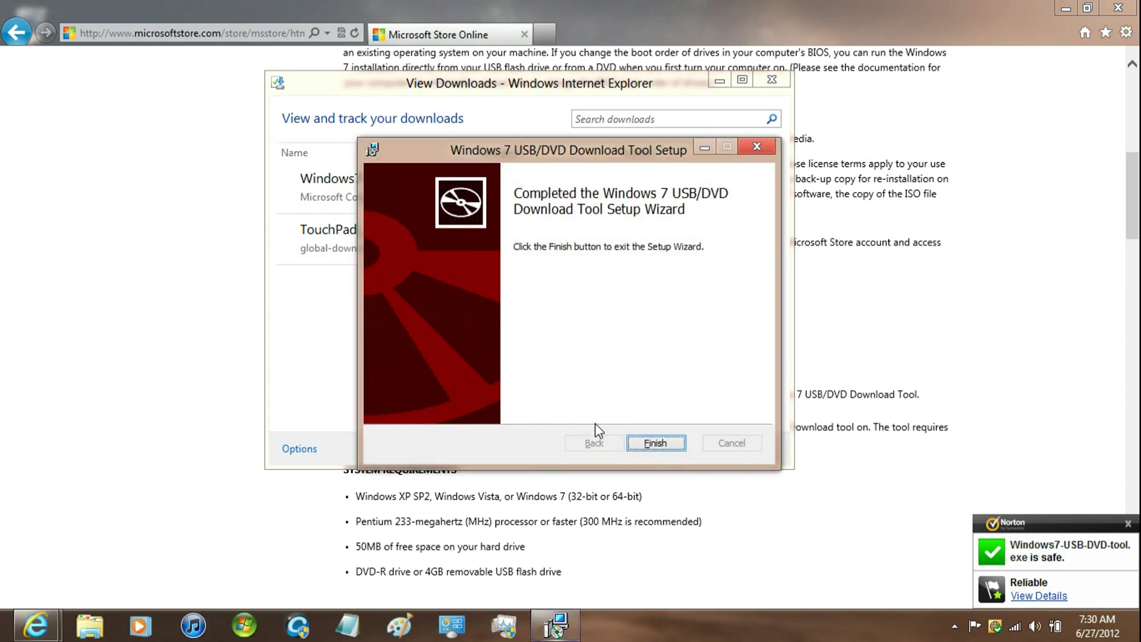
click(649, 447)
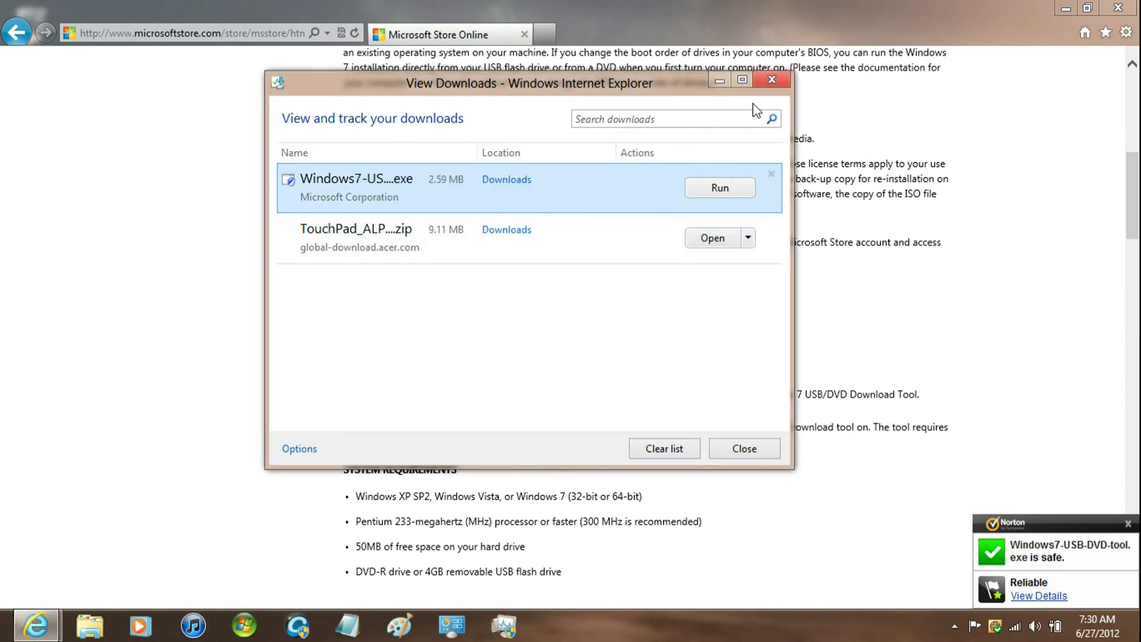
click(766, 81)
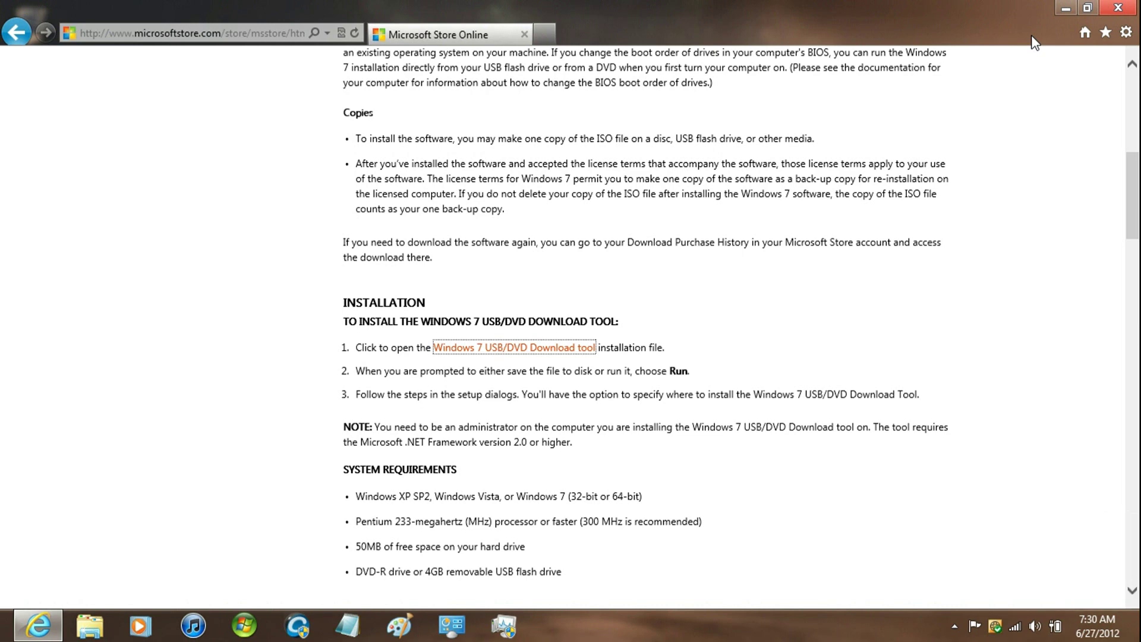
- Return to the Google homepage and search for 'windows 7 sp1 iso'
click(1083, 34)
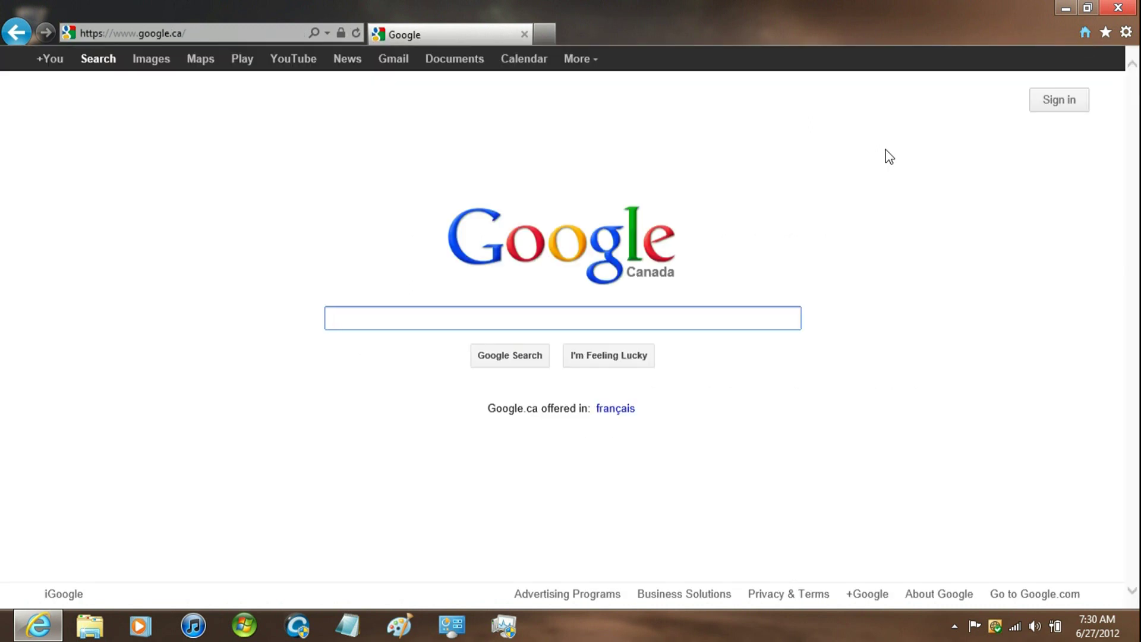
text(windows 7 )
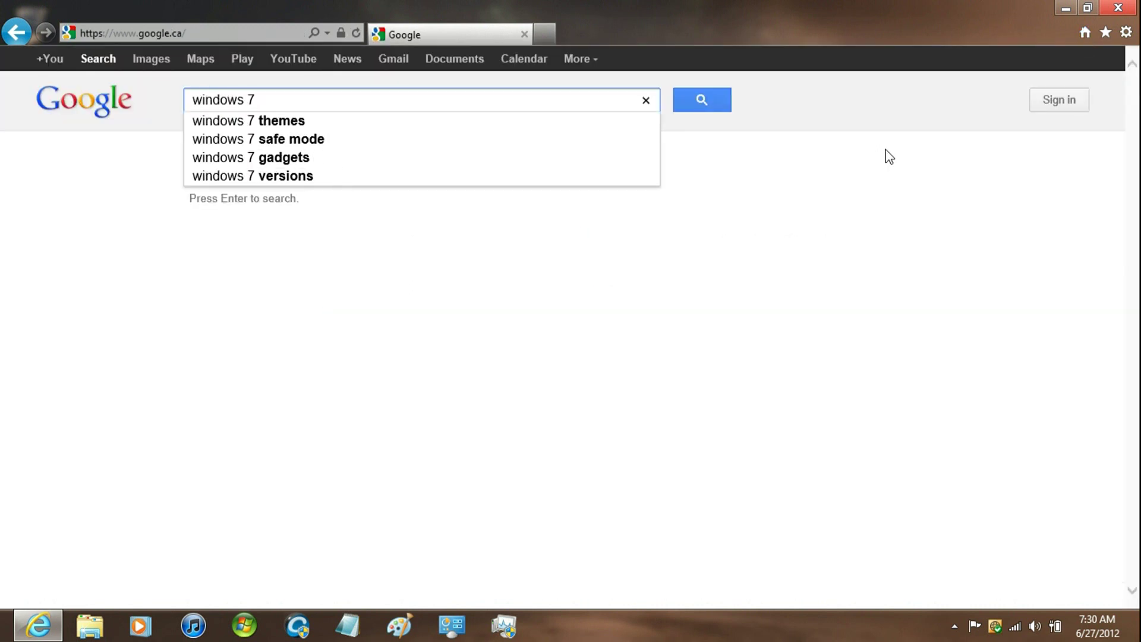
text(sp1 iso)
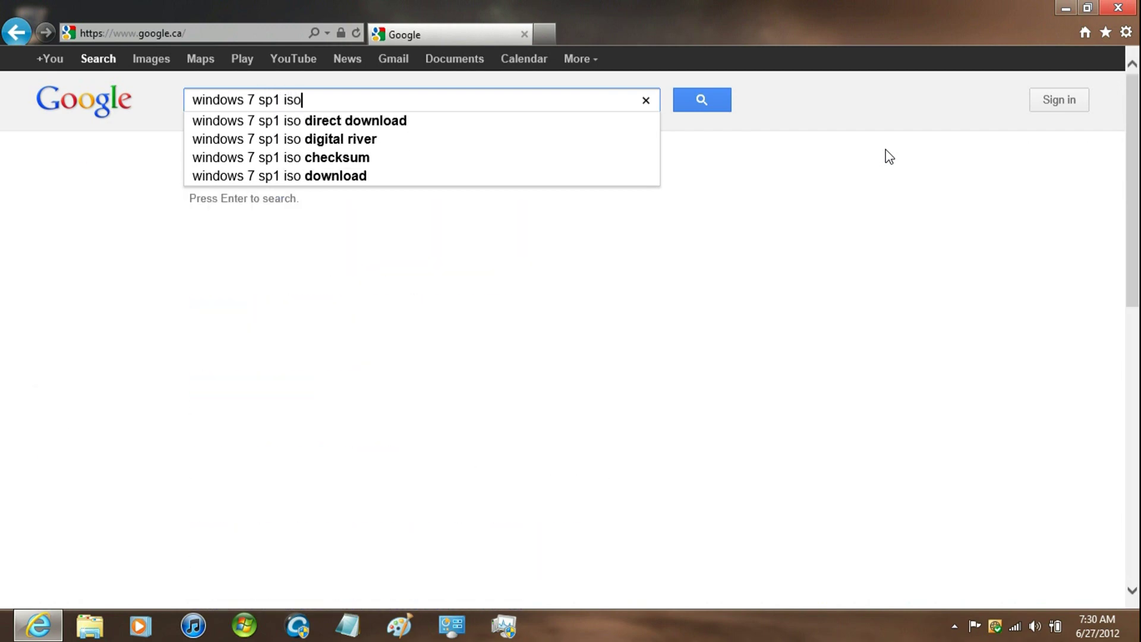
key(Return)
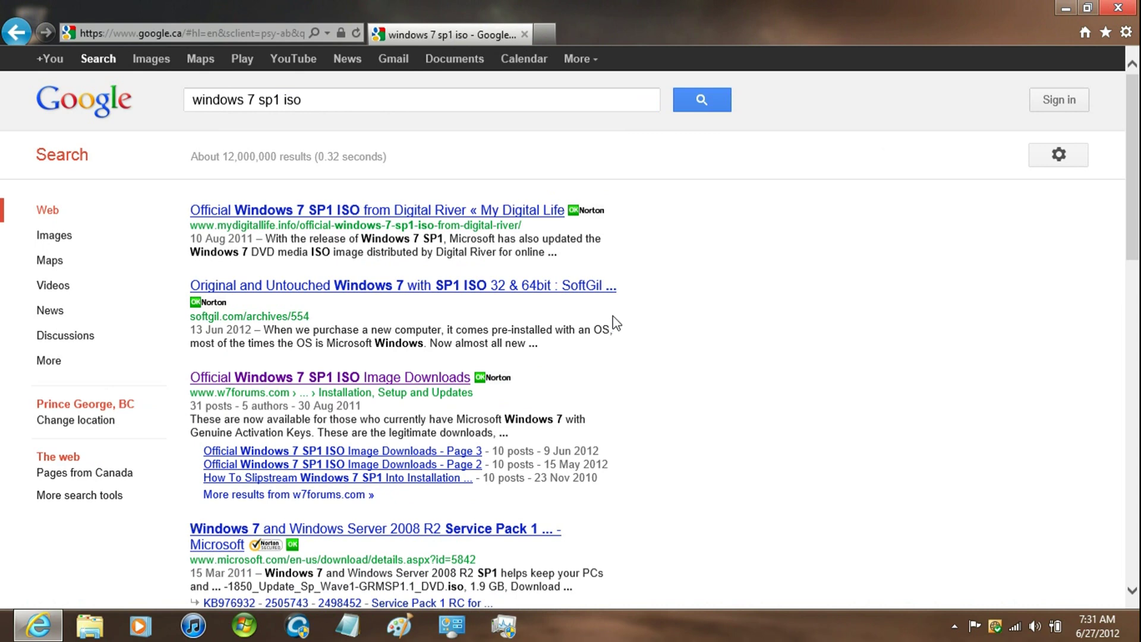
- From the w7forums SP1 ISO thread, save the Windows 7 Ultimate x64 English ISO X17-24395.iso
click(344, 393)
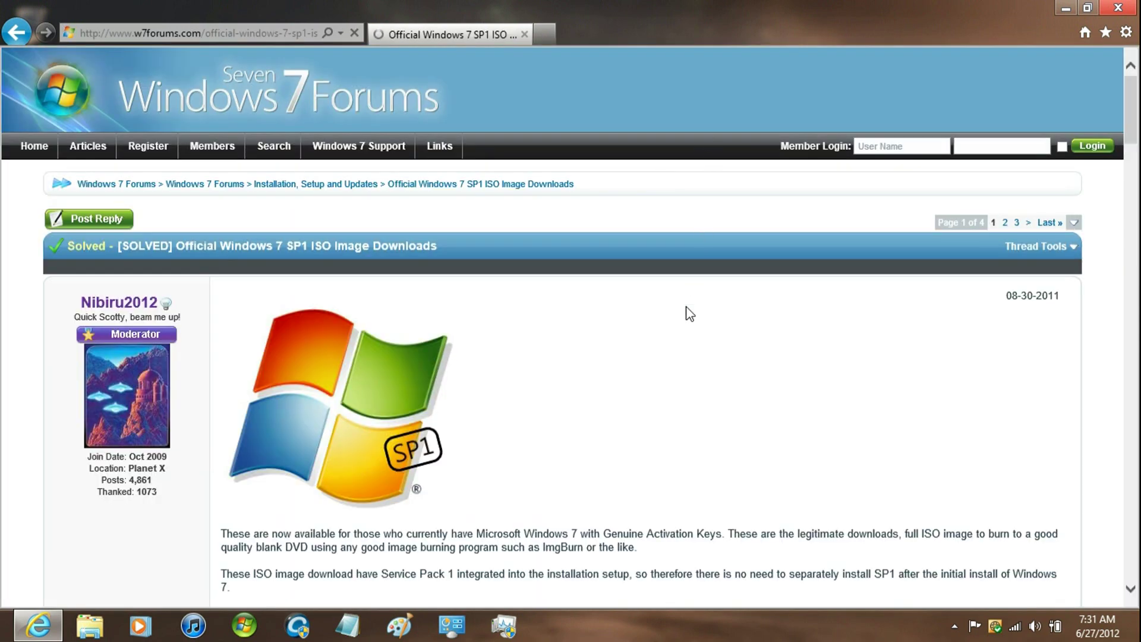
scroll(689, 313, down, 10)
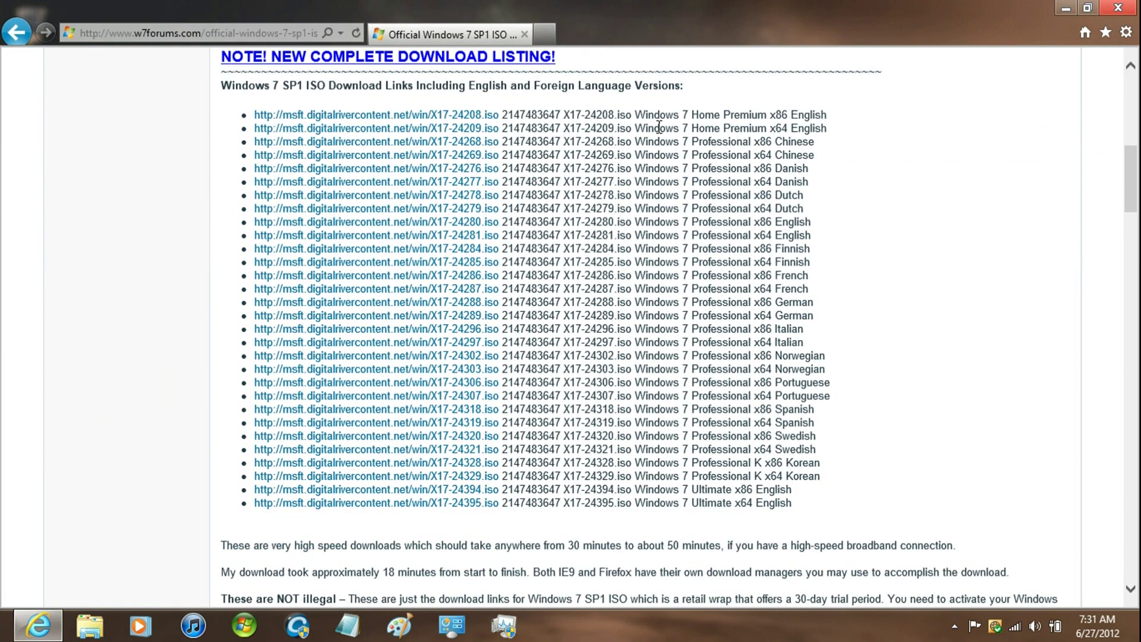
drag(693, 117, 761, 118)
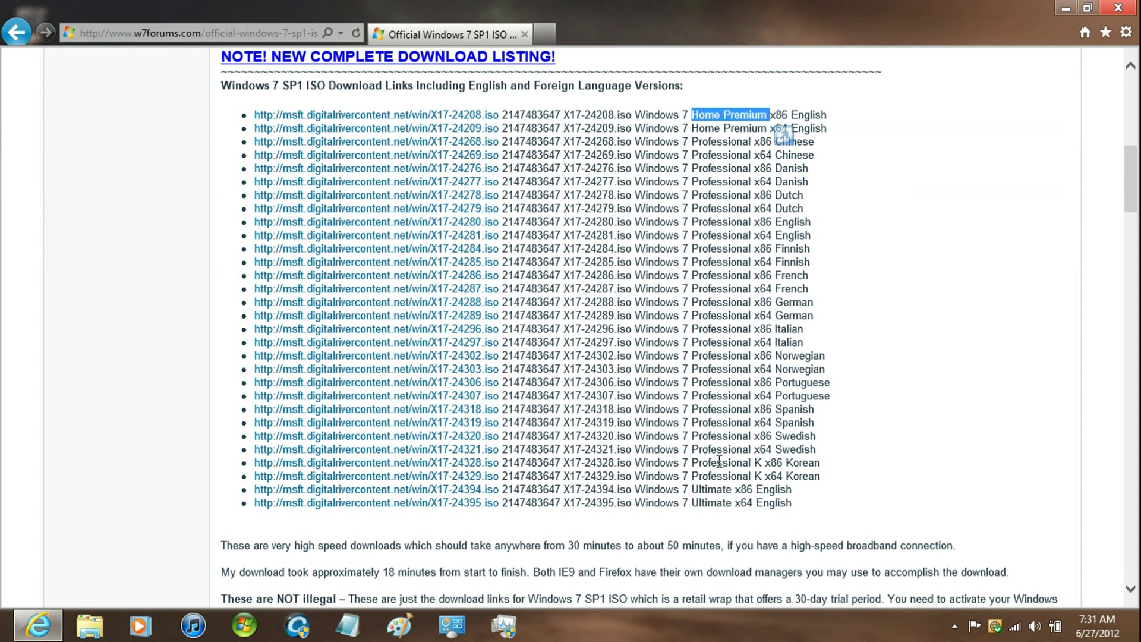
click(750, 489)
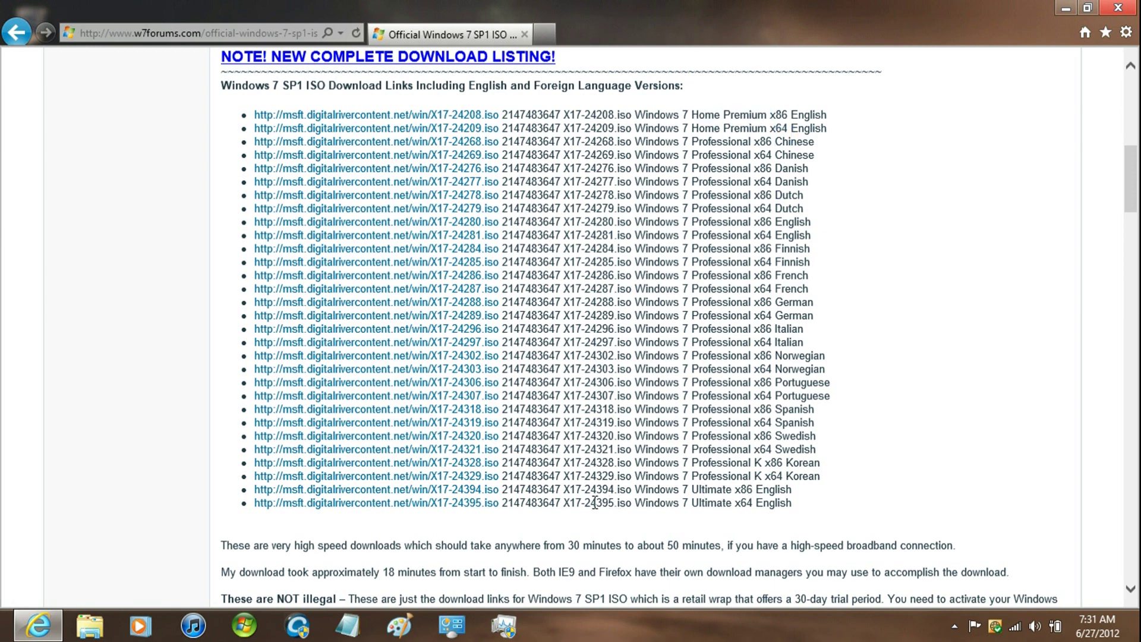
click(478, 505)
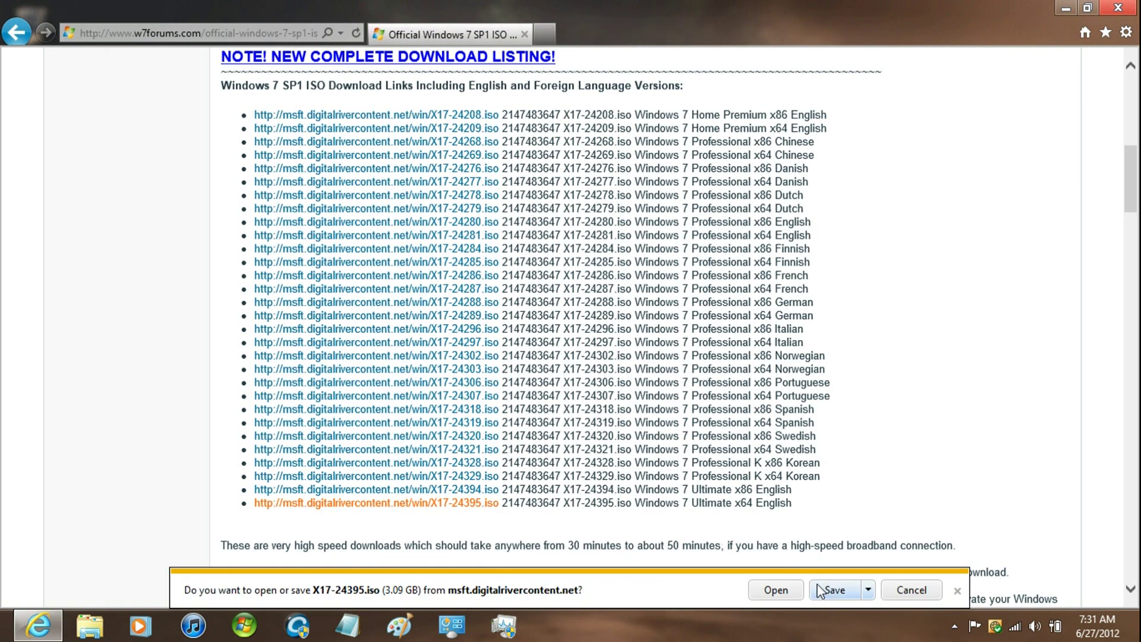
click(830, 590)
- Cancel the X17-24395.iso download and close the downloads list
click(881, 591)
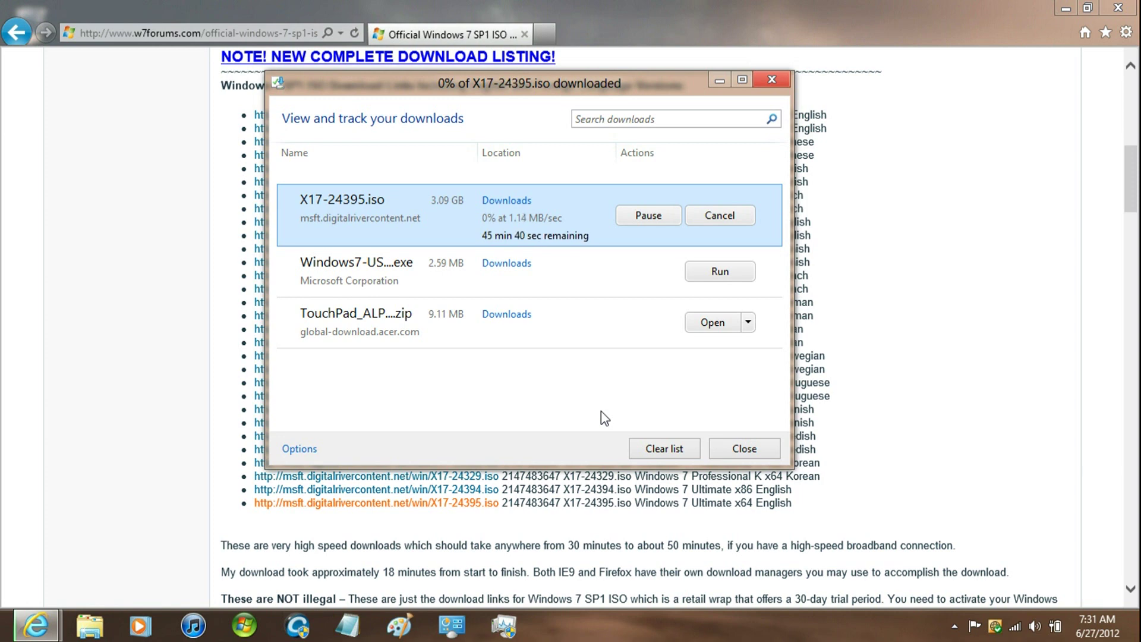
click(726, 223)
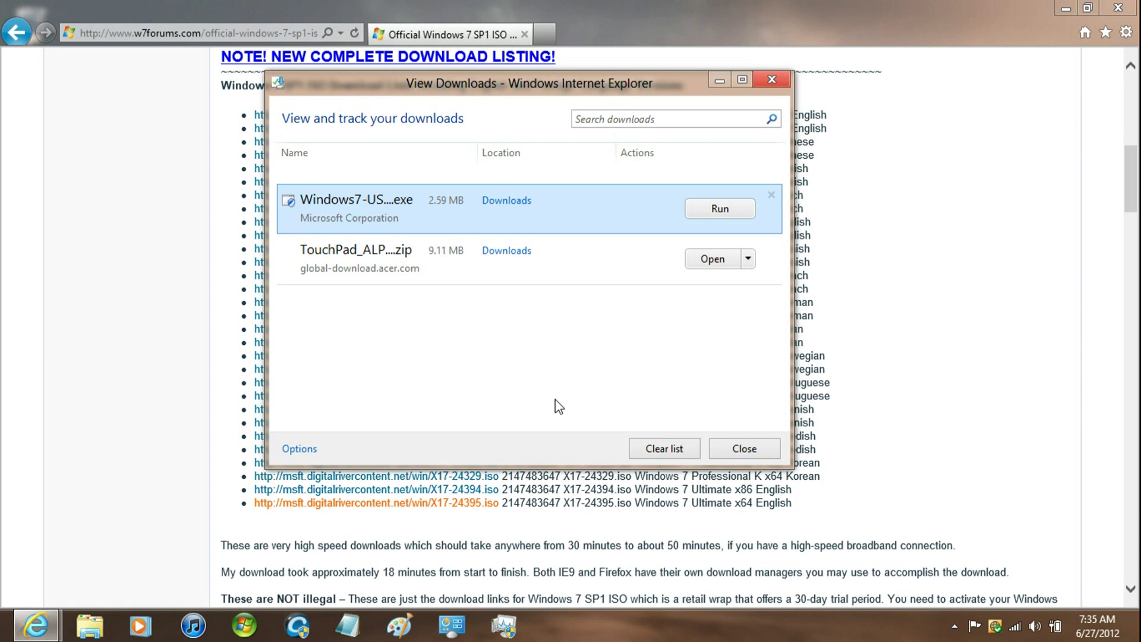
click(772, 81)
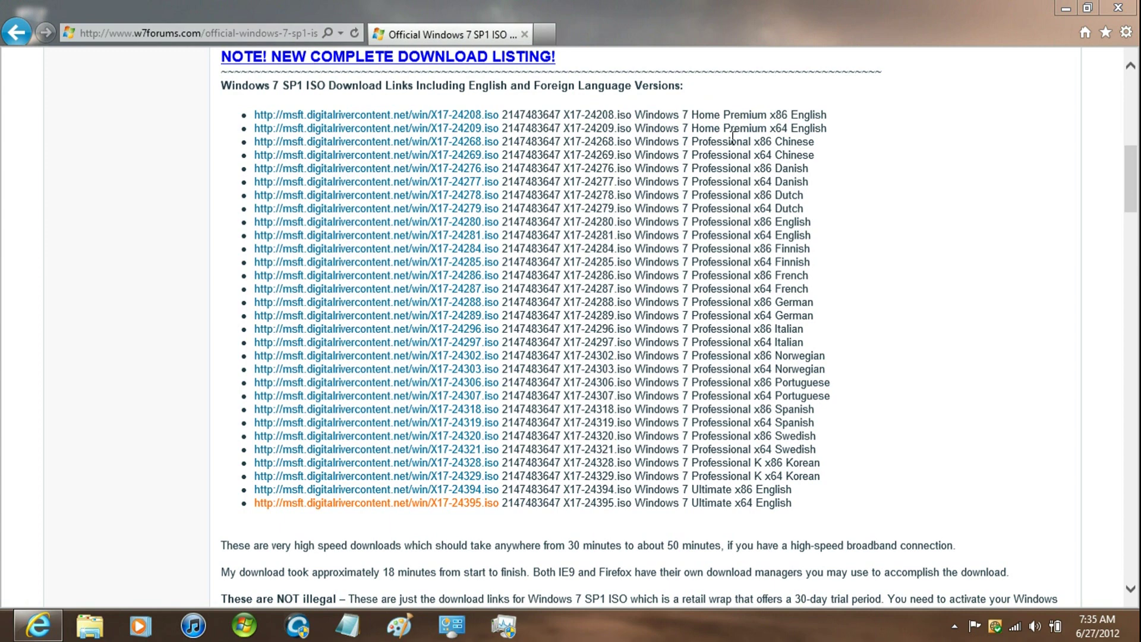
- Clear the stray text selection on the forum page and close Internet Explorer
drag(771, 129, 783, 128)
click(783, 114)
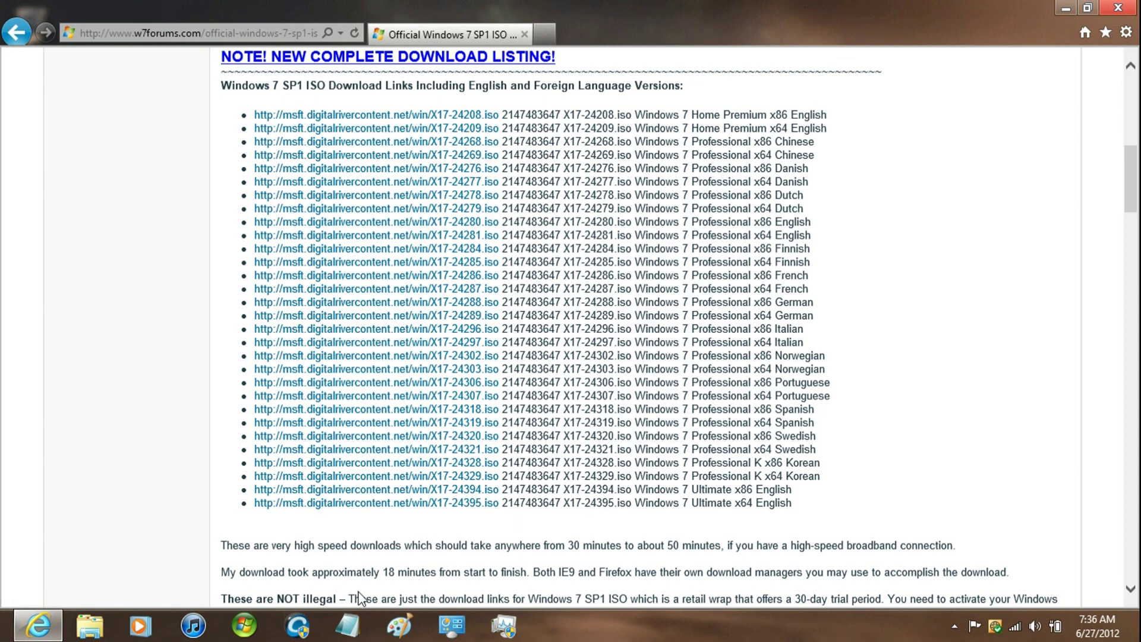
mouse_move(1123, 13)
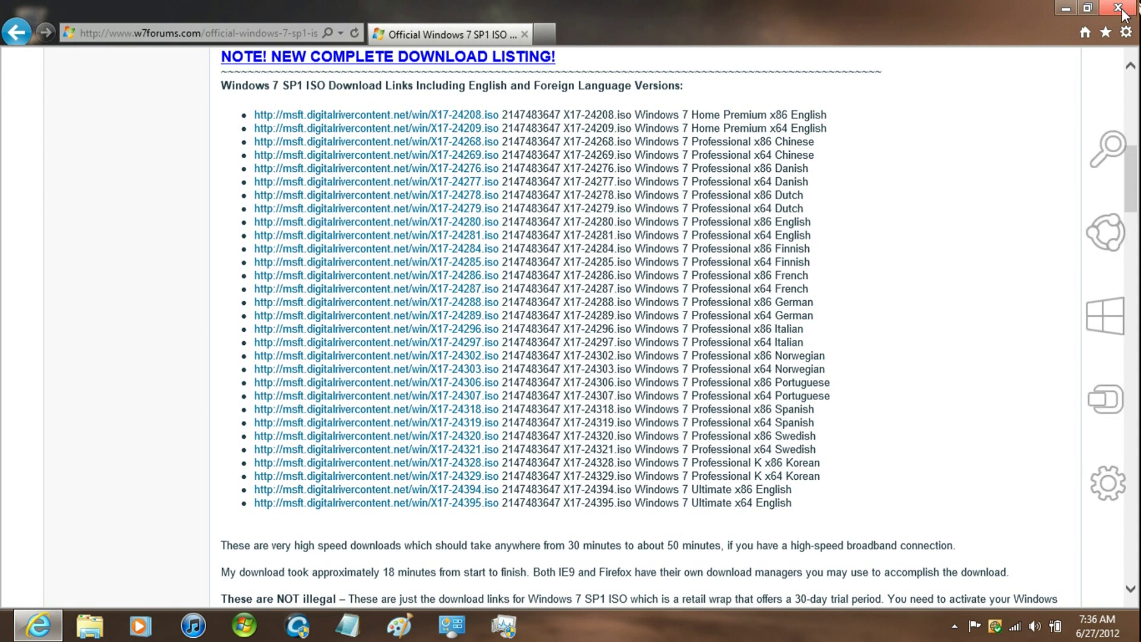
click(1120, 10)
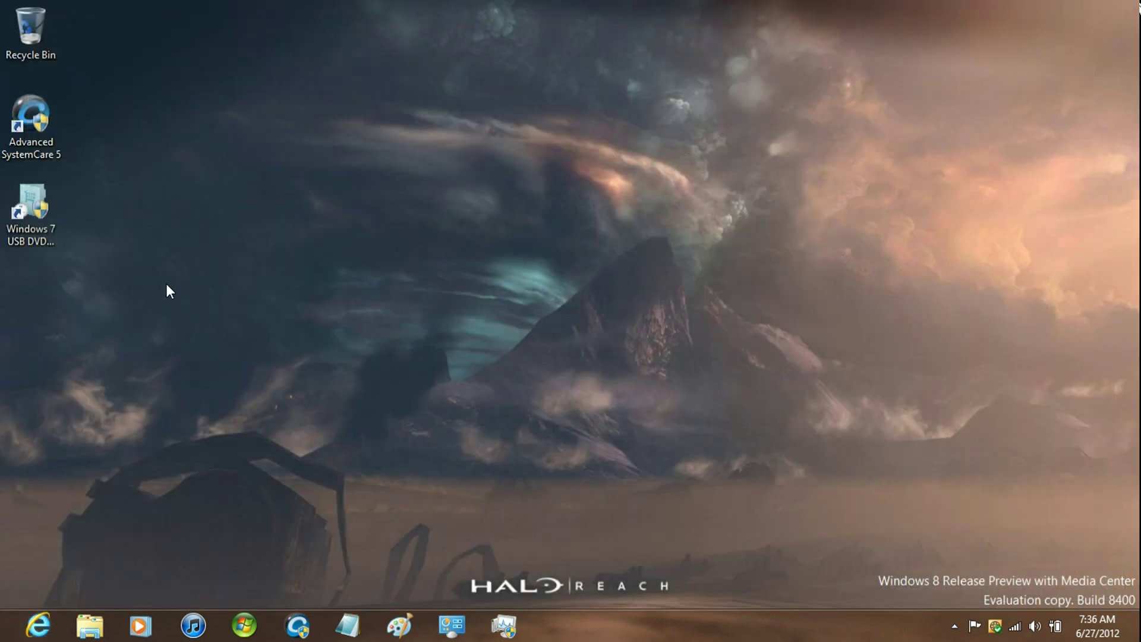
- Launch the Windows 7 USB DVD Download Tool from the desktop and close the Removable Disk (G:) window
click(54, 234)
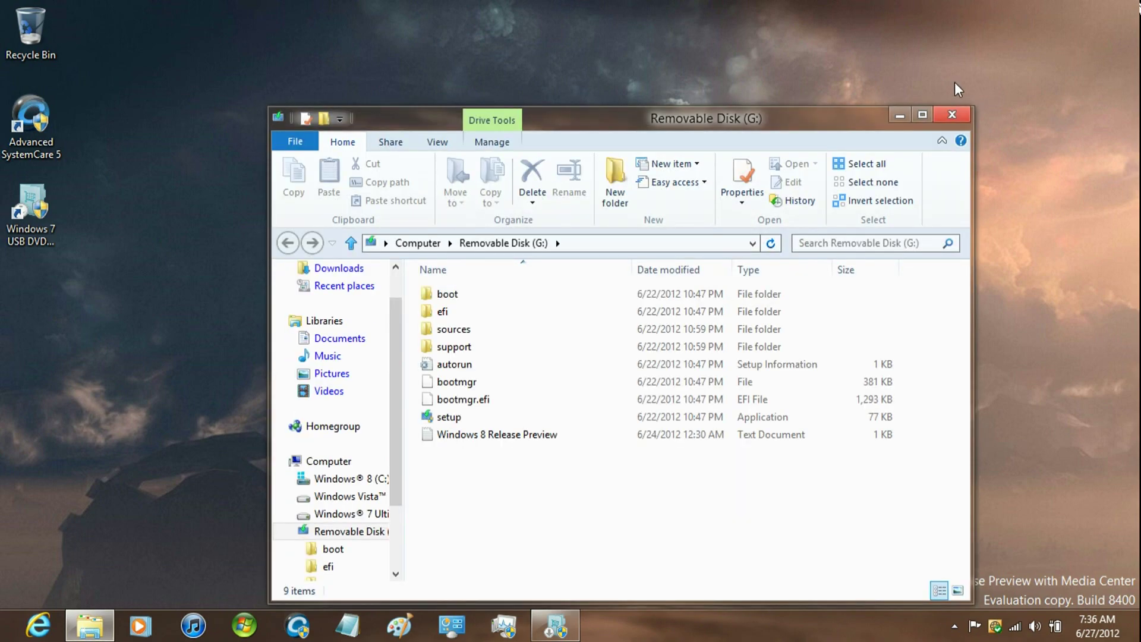
click(942, 118)
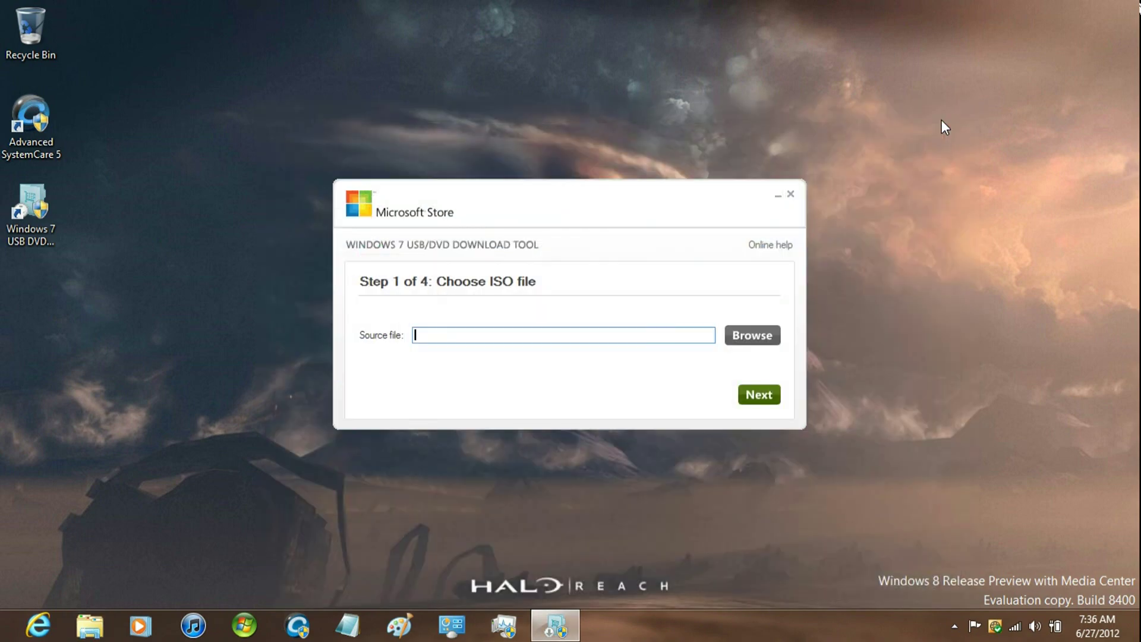
- Choose the en_windows_7_ultimate_with_sp1_x64_dvd ISO in Downloads as the source file
click(768, 327)
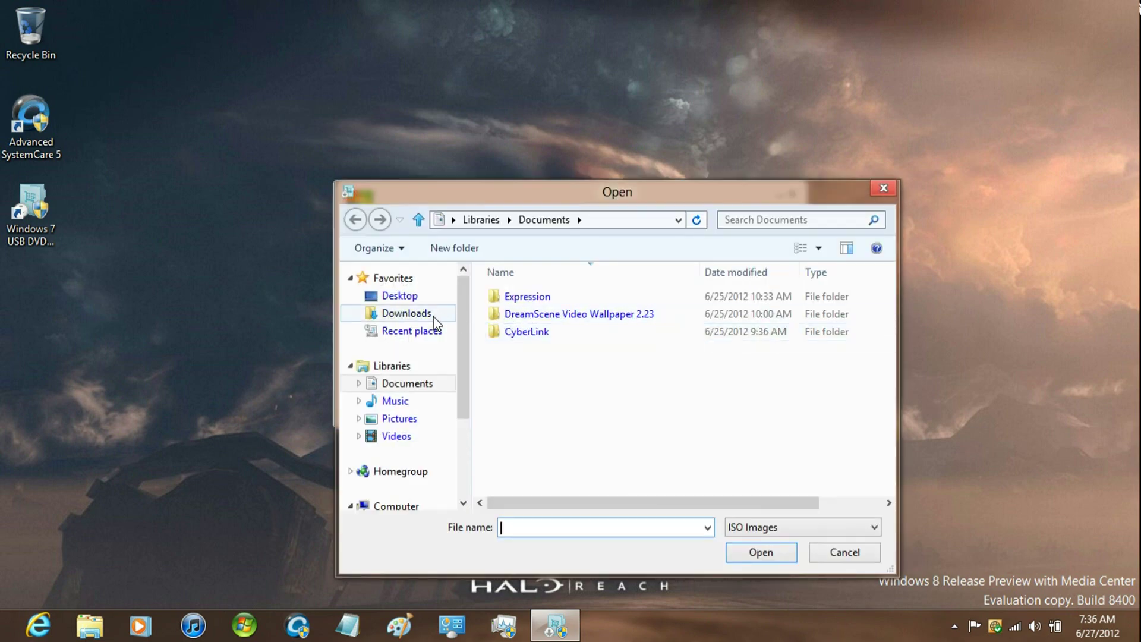
click(434, 318)
click(542, 315)
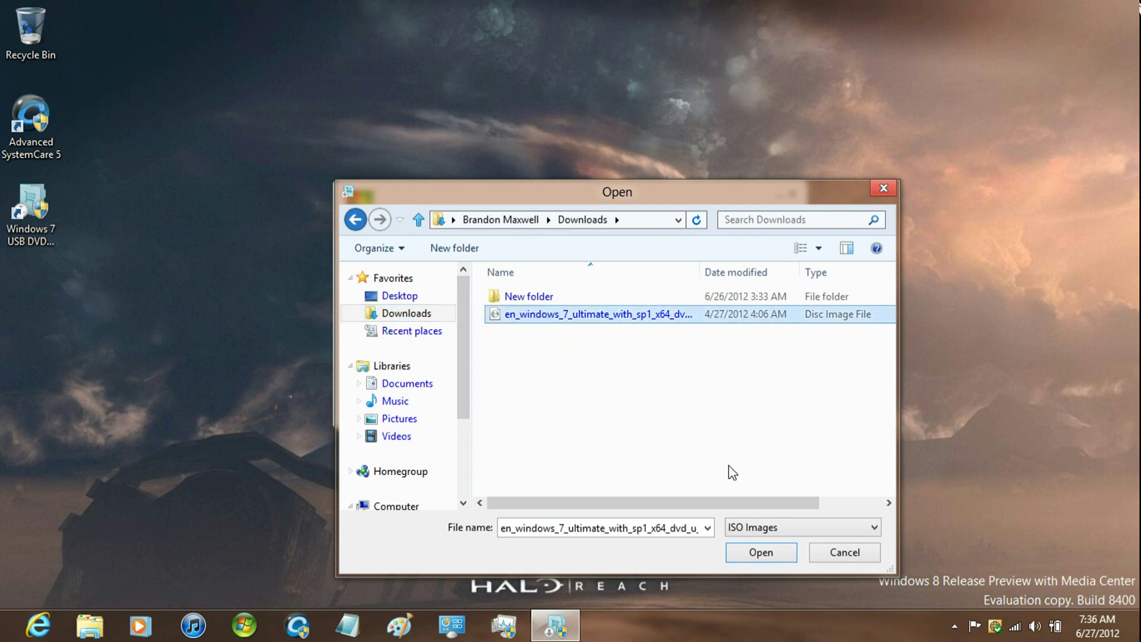
click(759, 551)
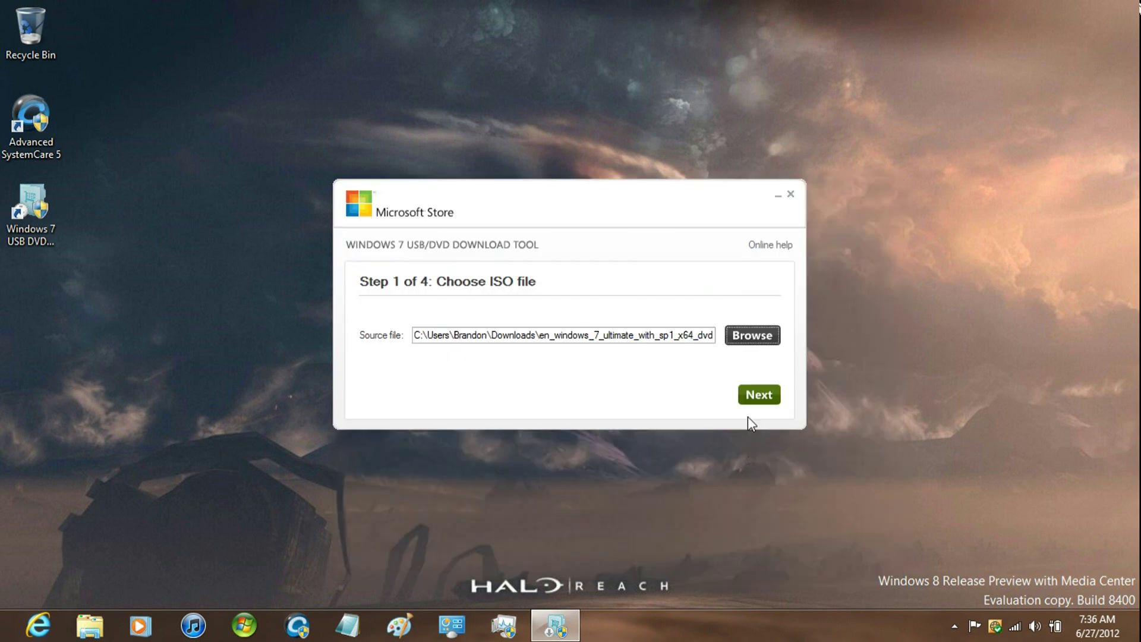
- Pick USB device as media, target drive G:, and confirm erasing it to begin copying
click(759, 397)
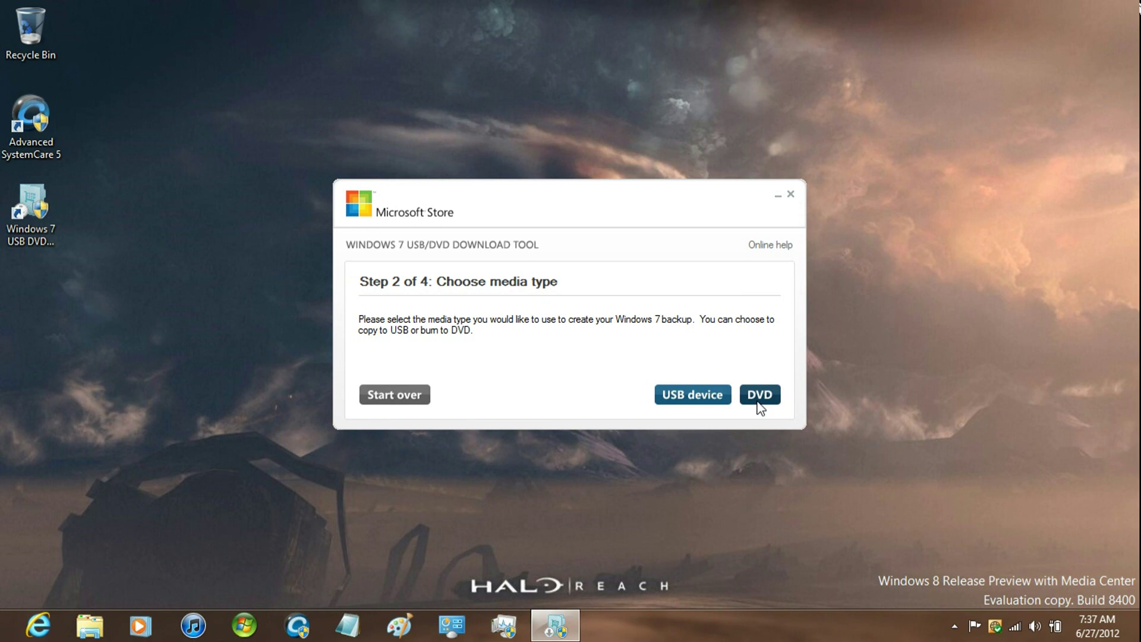
click(700, 397)
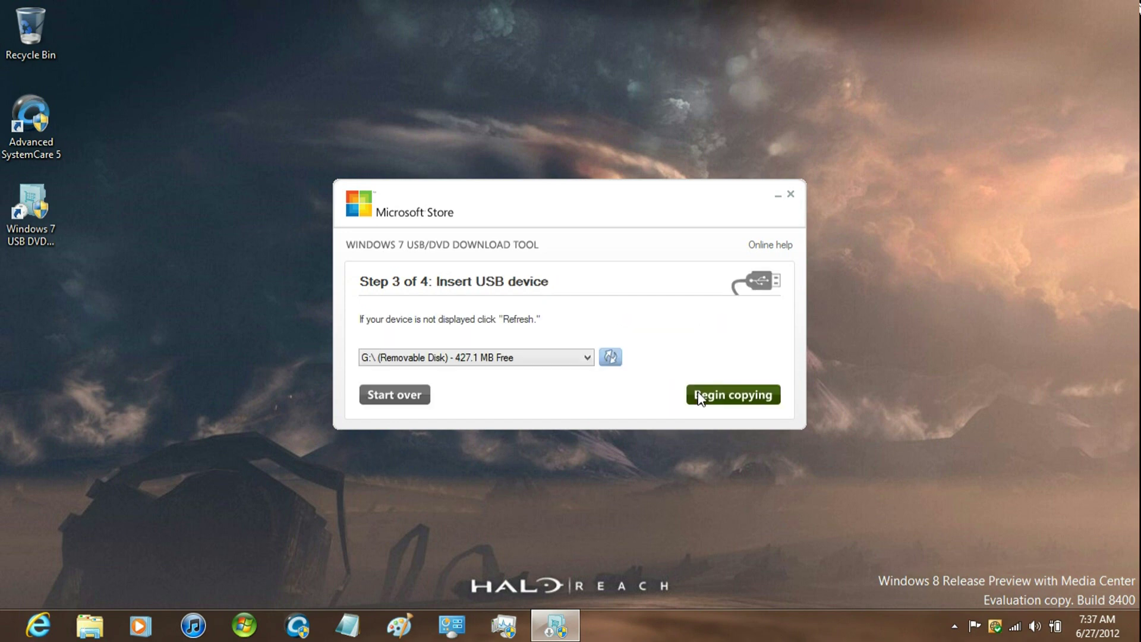
click(699, 397)
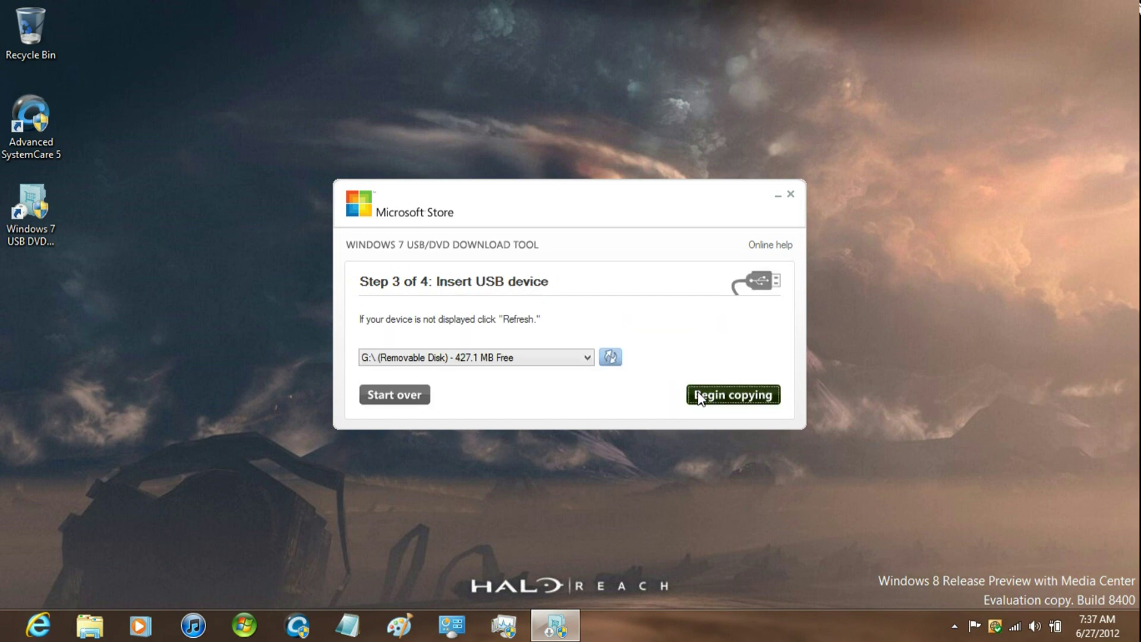
key(Tab)
key(Return)
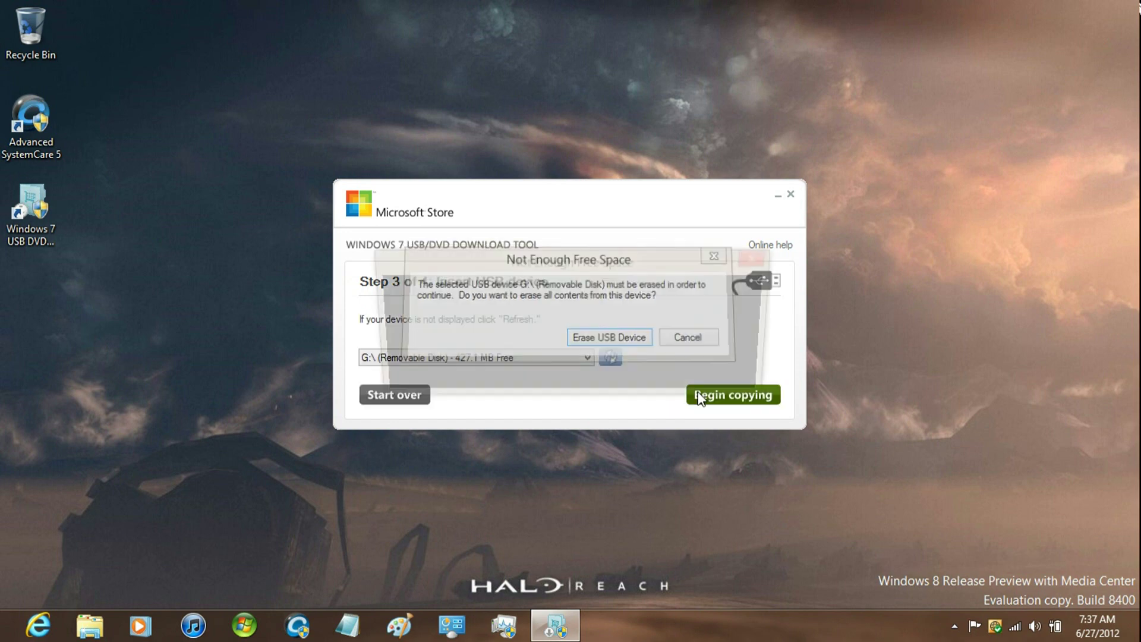
key(Tab)
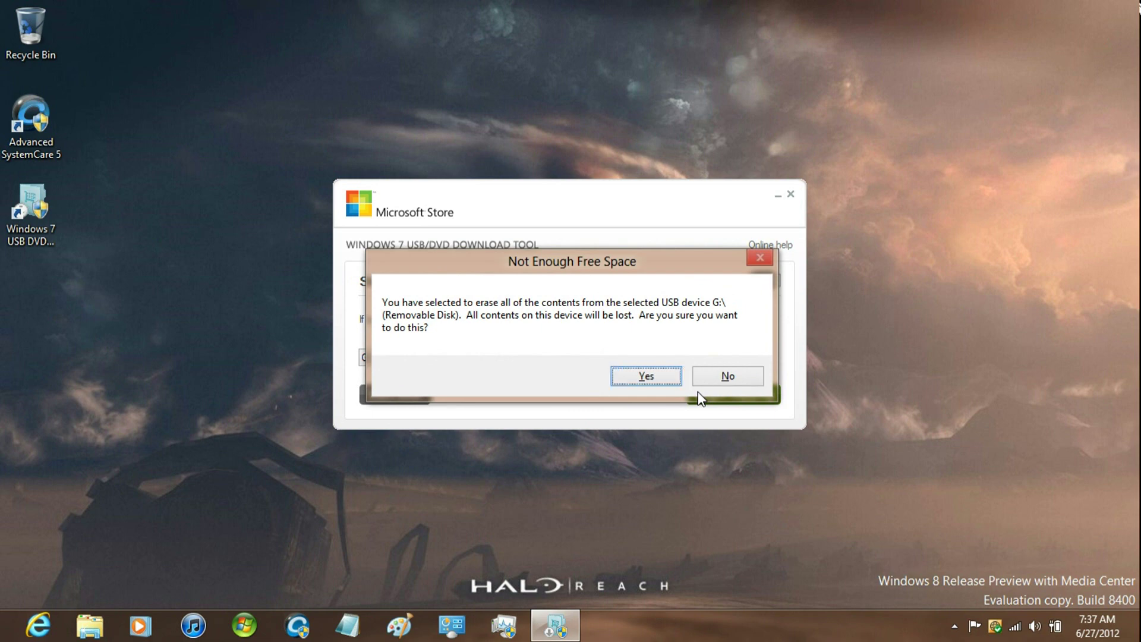
- Confirm erasing USB drive G: and let the bootable copy run until Backup completed at 100%
key(Return)
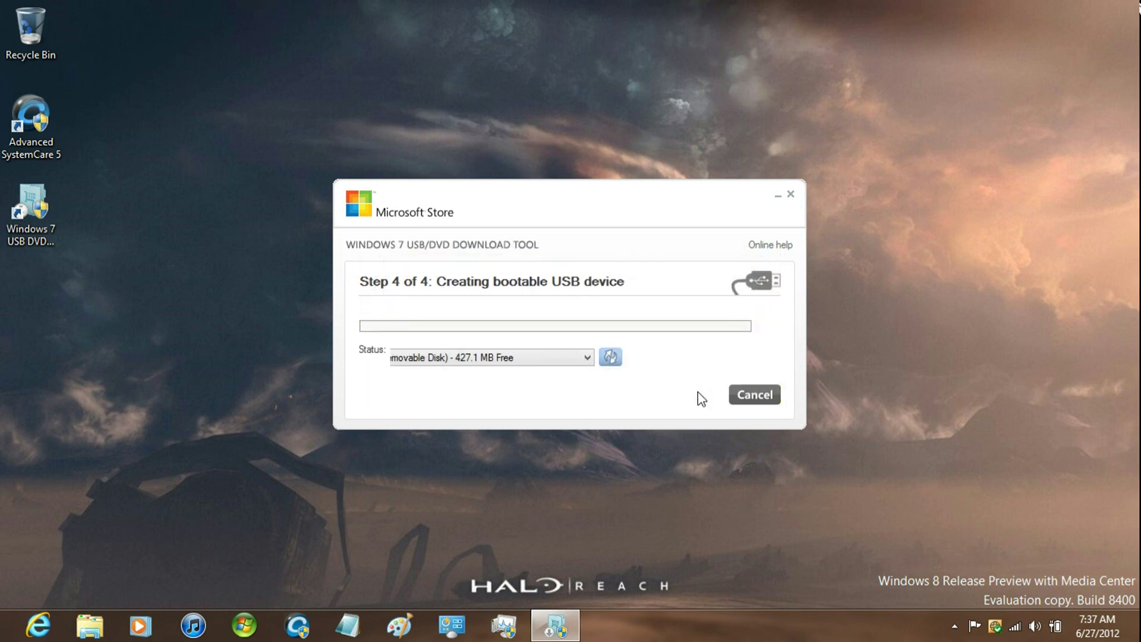